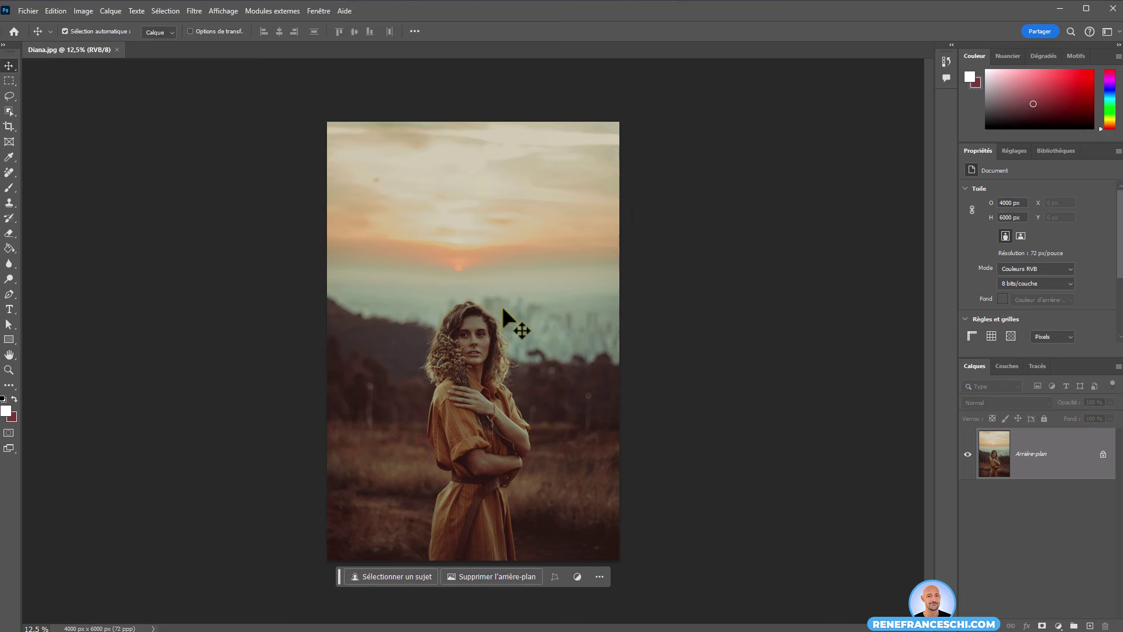
Step: Activate the Crop tool on Diana.jpg, with Développement génératif as the fill
key("c")
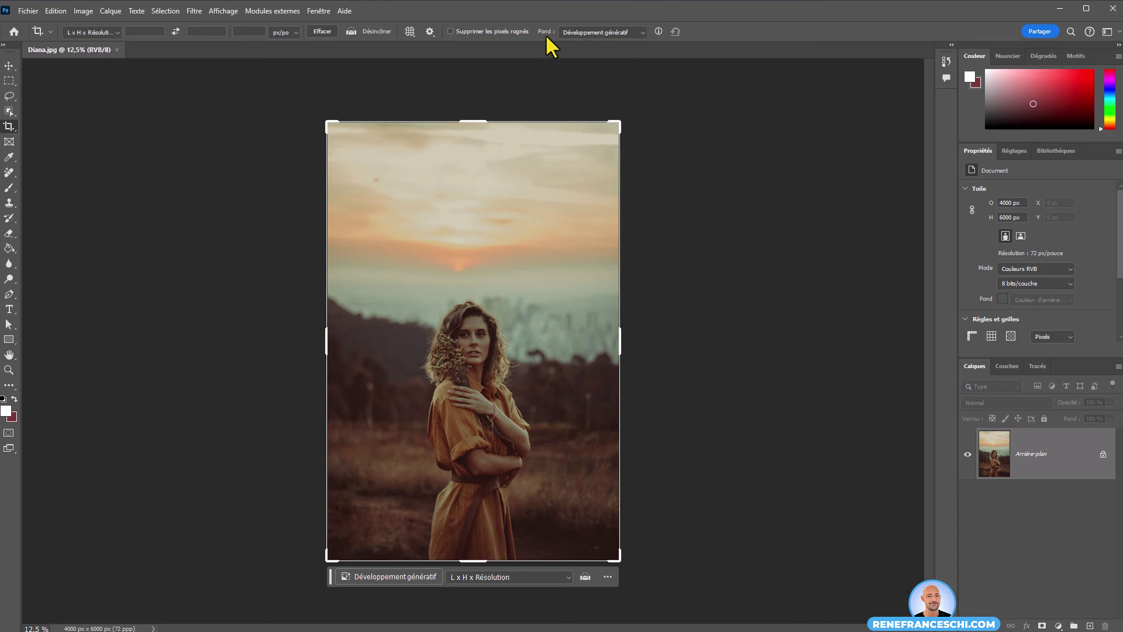
left_click(598, 33)
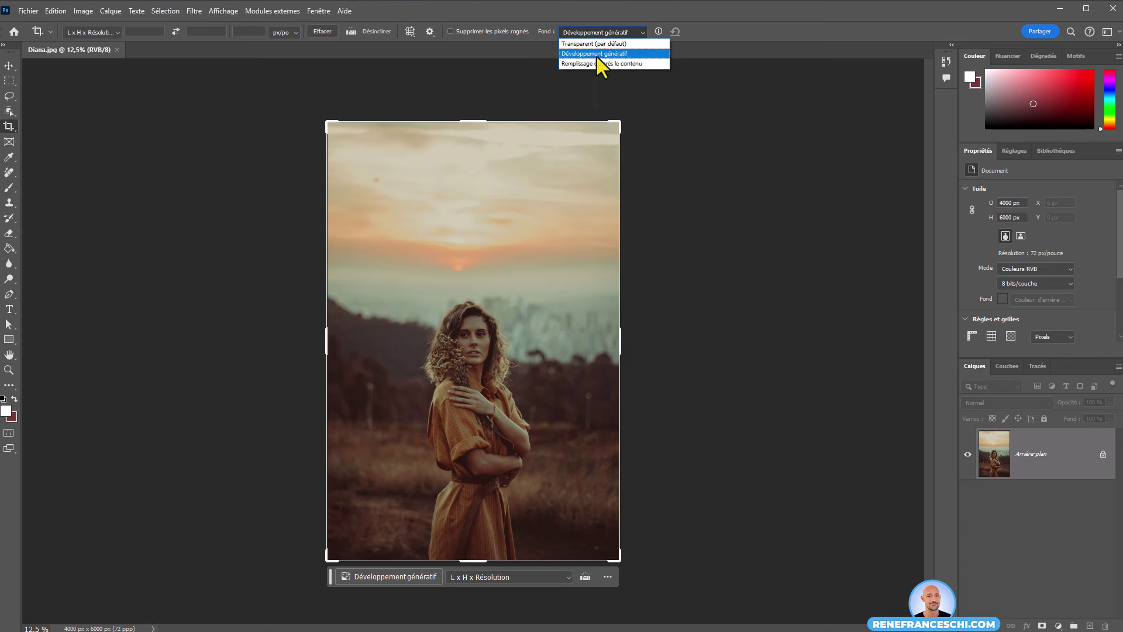
left_click(637, 56)
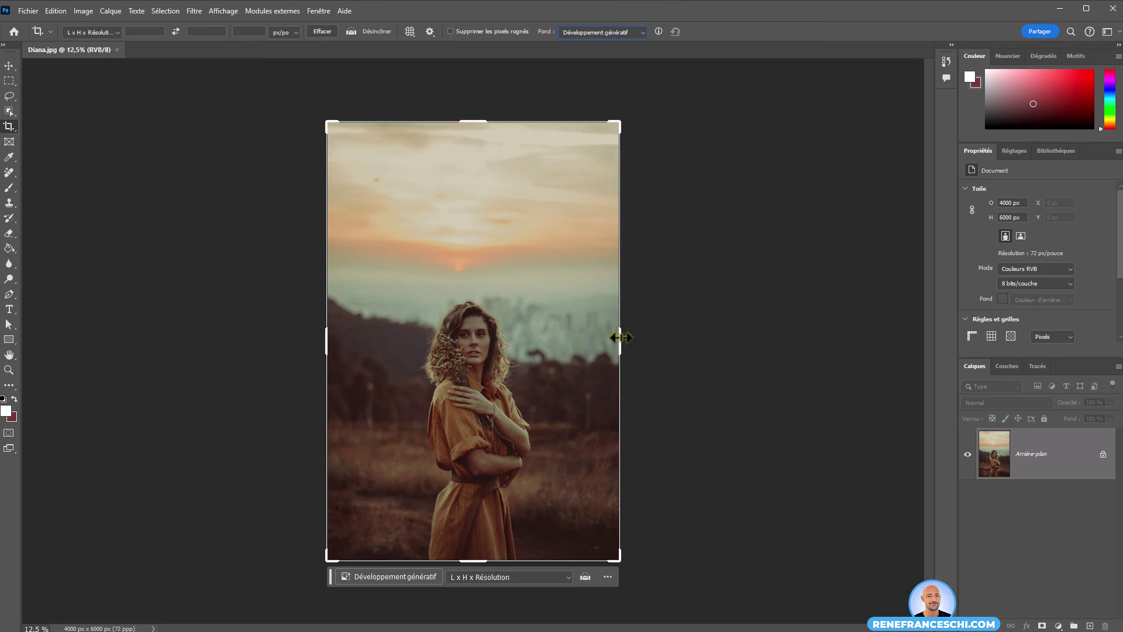
Step: Widen the crop symmetrically past both sides of the portrait to about 6656 × 6000 px
left_click_drag(620, 337, 676, 344)
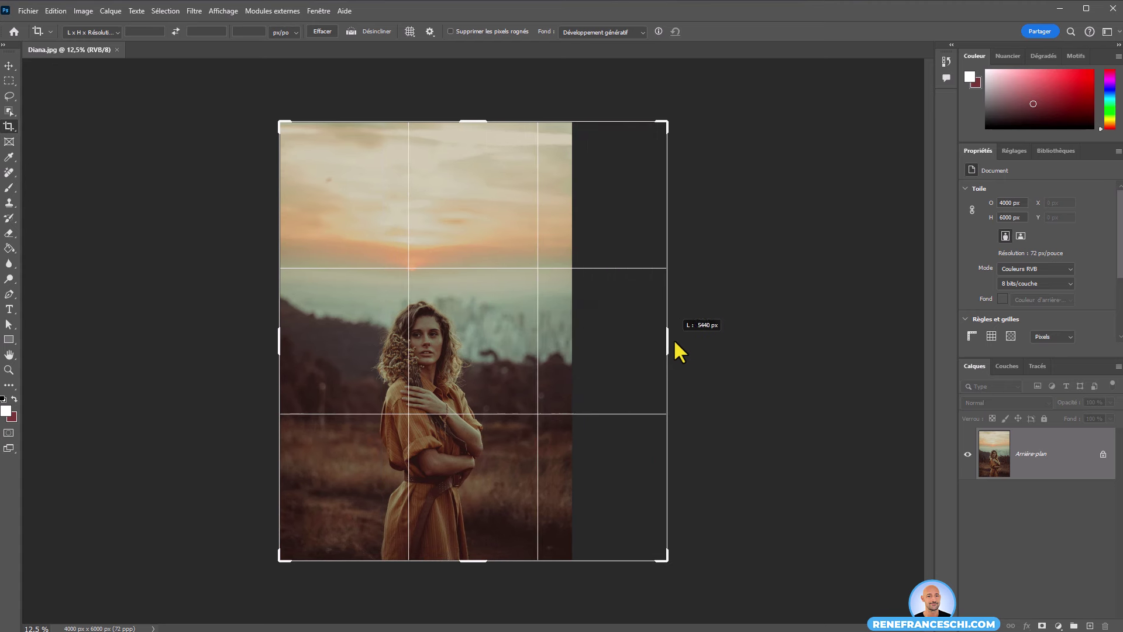
left_click_drag(674, 342, 665, 341)
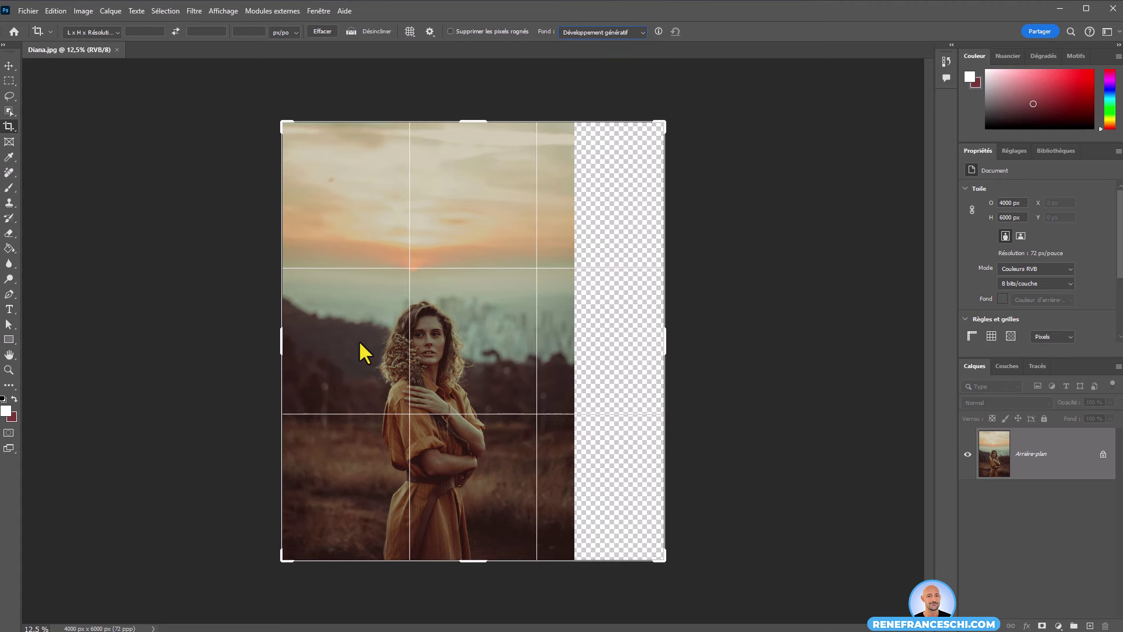
left_click_drag(282, 340, 234, 339)
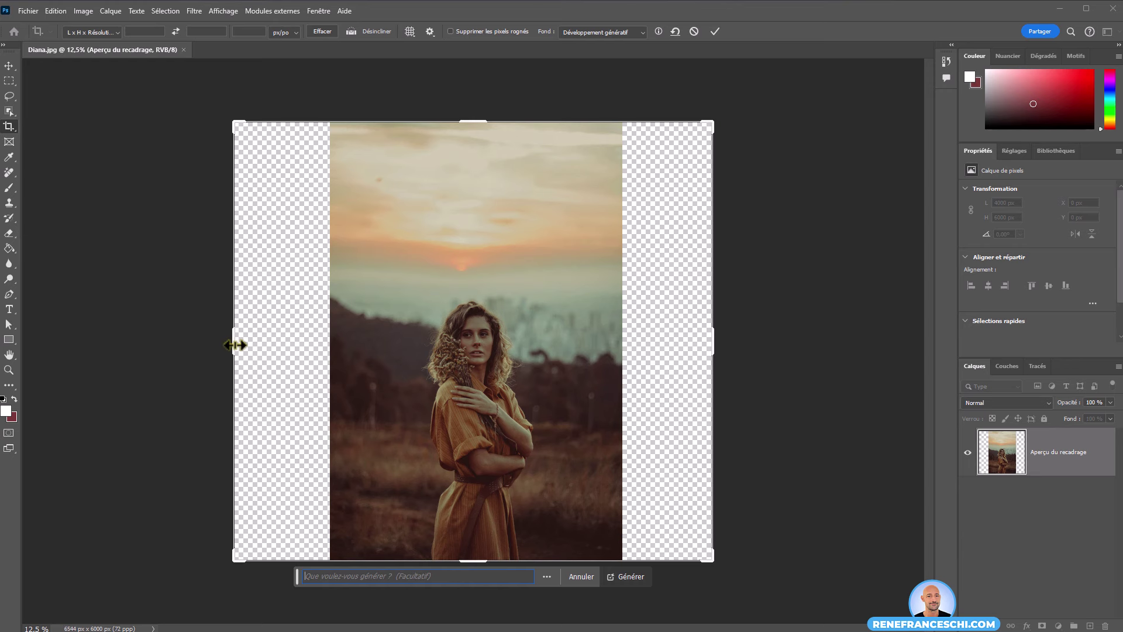
left_click_drag(233, 342, 229, 342)
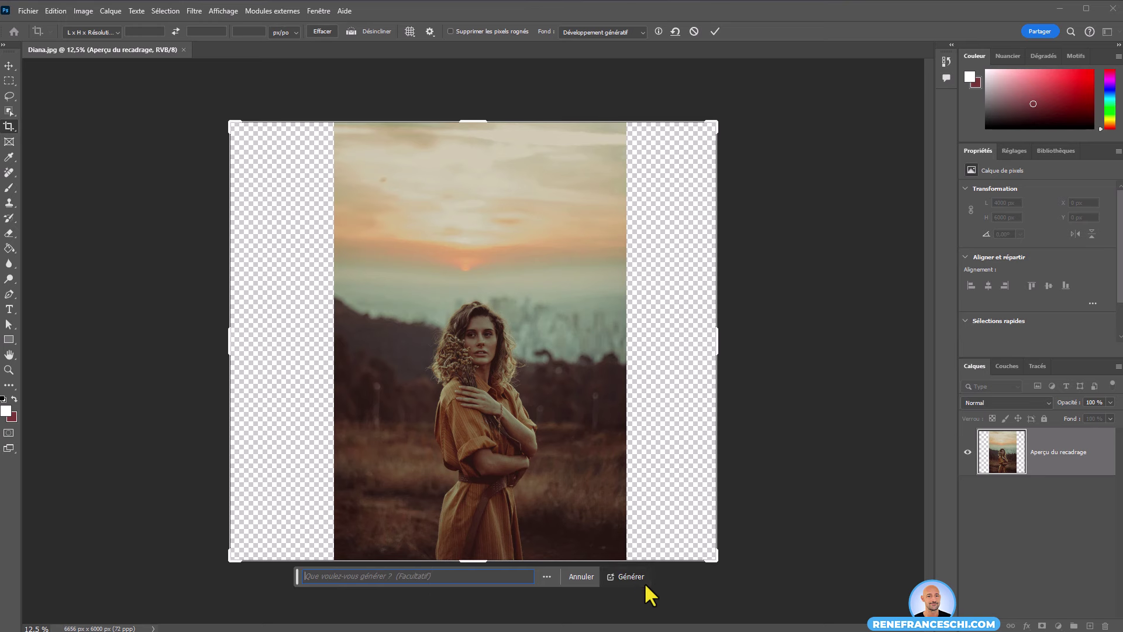
Step: Run generative expand with an empty prompt to fill the side margins with sky and hills
left_click(626, 576)
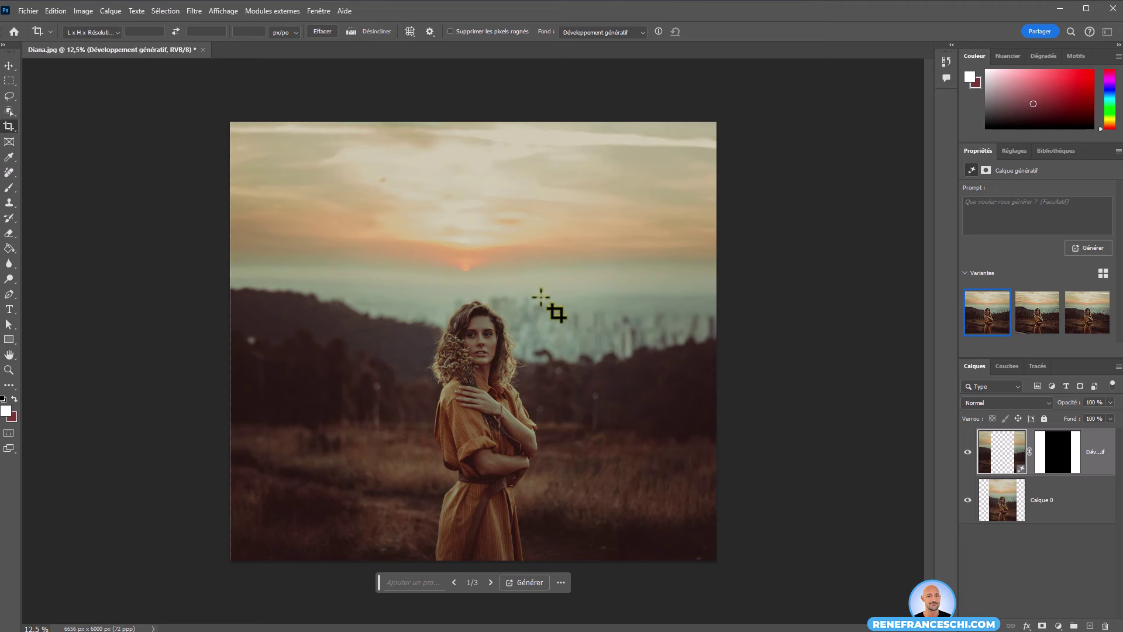
Step: Extend the canvas downward and generate a strip of ground along the bottom
scroll(490, 410, "down", 1)
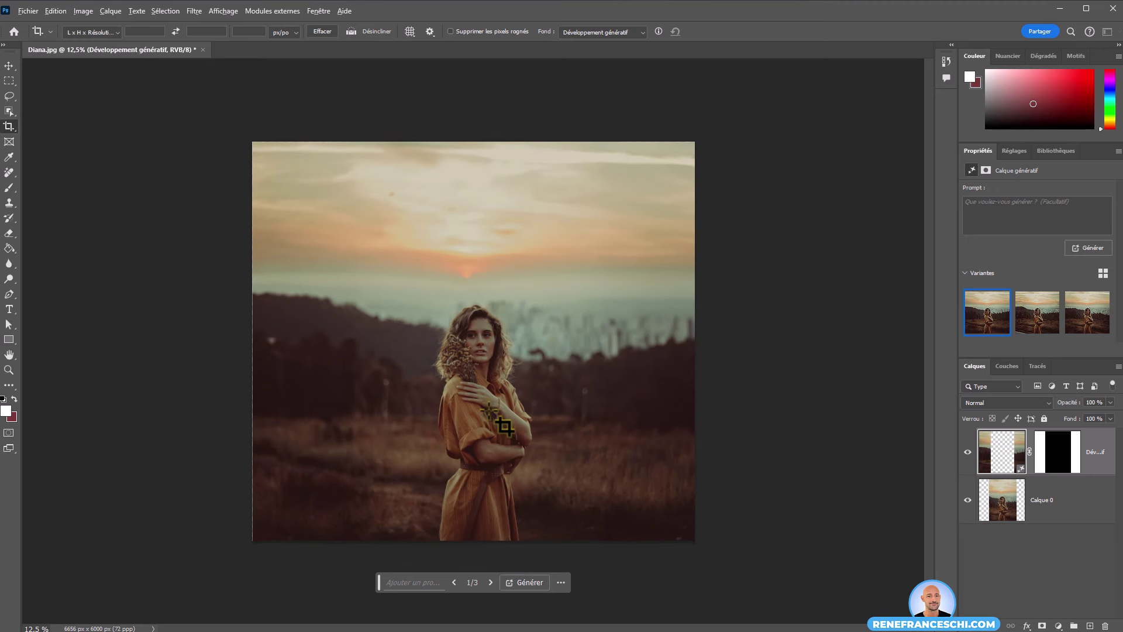
scroll(489, 409, "down", 1)
mouse_move(272, 160)
left_mouse_down()
mouse_move(592, 533)
mouse_move(710, 593)
left_mouse_up()
left_click_drag(476, 524, 476, 541)
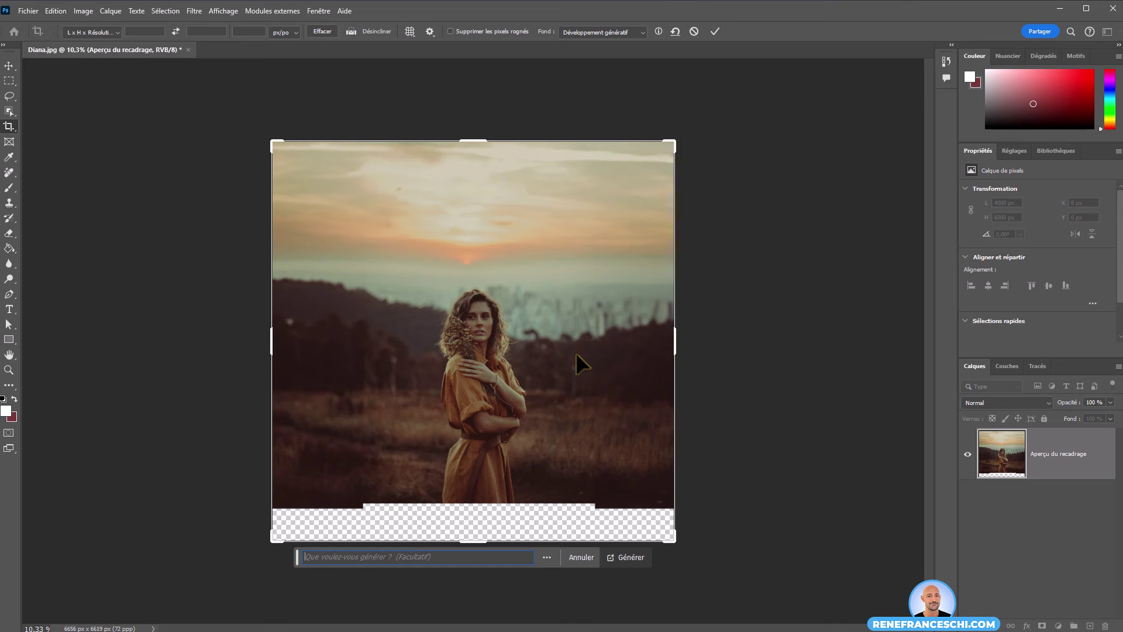
key("Return")
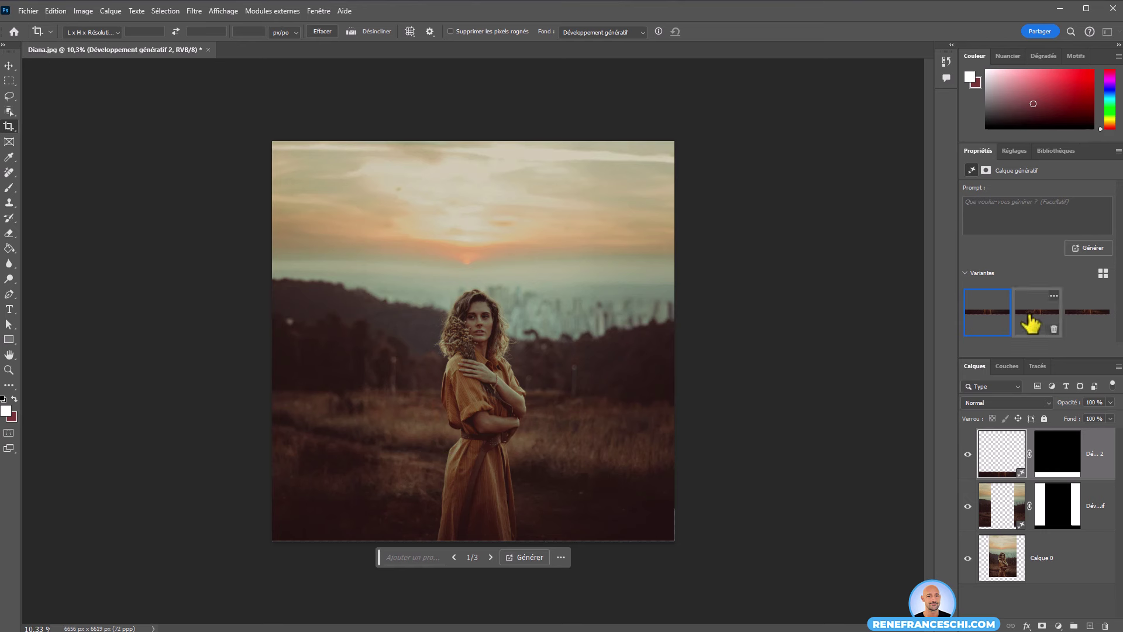
Step: Toggle the bottom-strip layer and preview its three variations, returning to the first
left_click(968, 455)
left_click(968, 455)
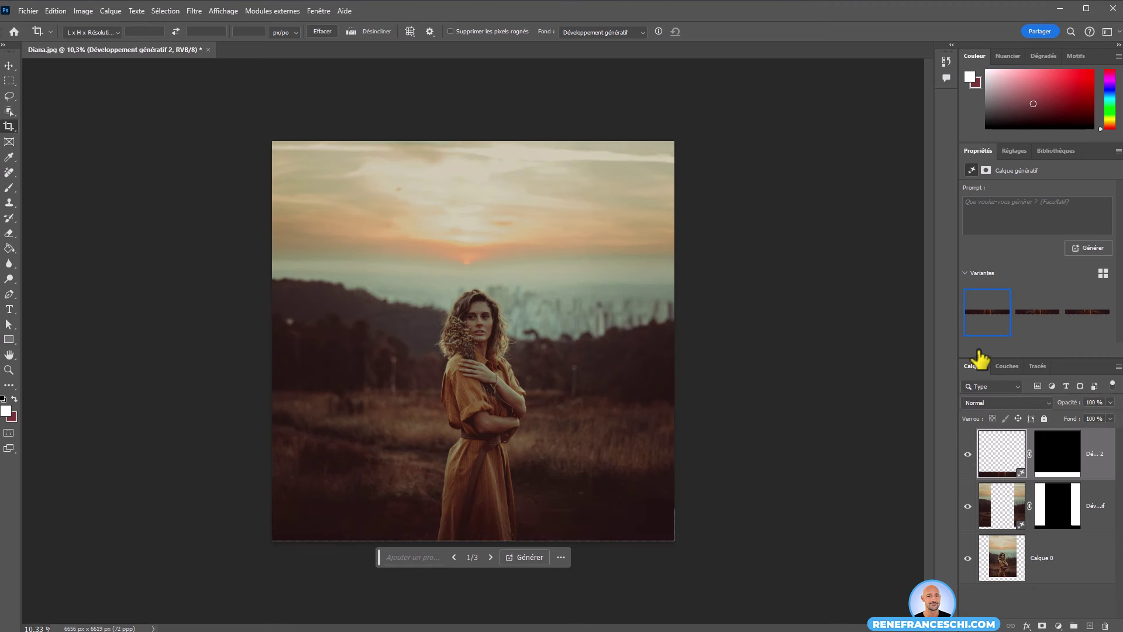
left_click(1035, 323)
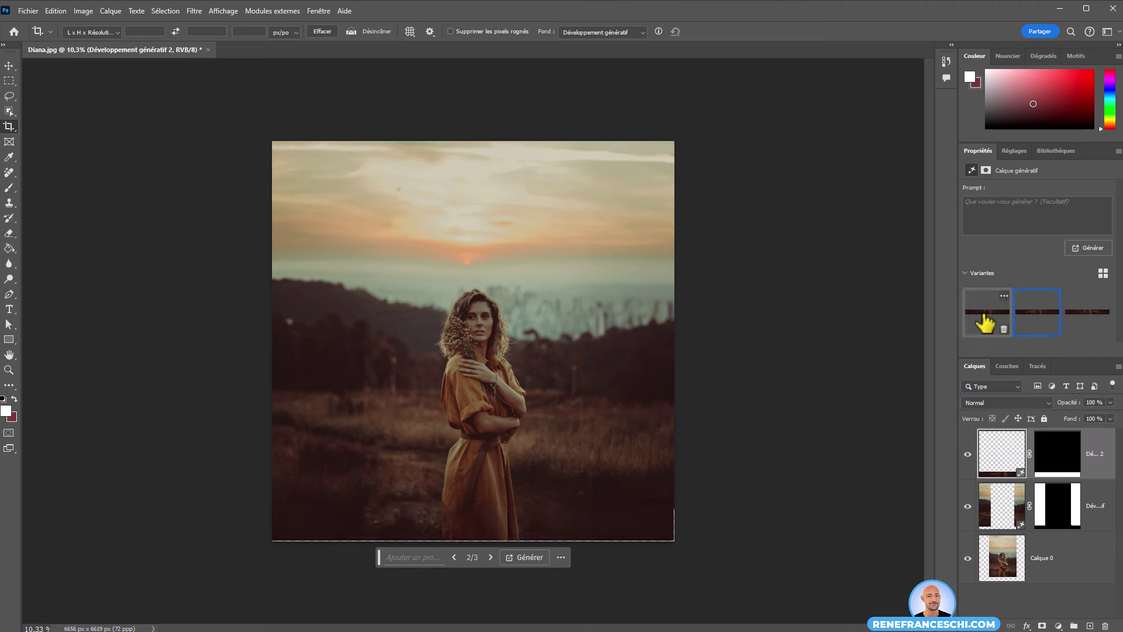
left_click(1088, 326)
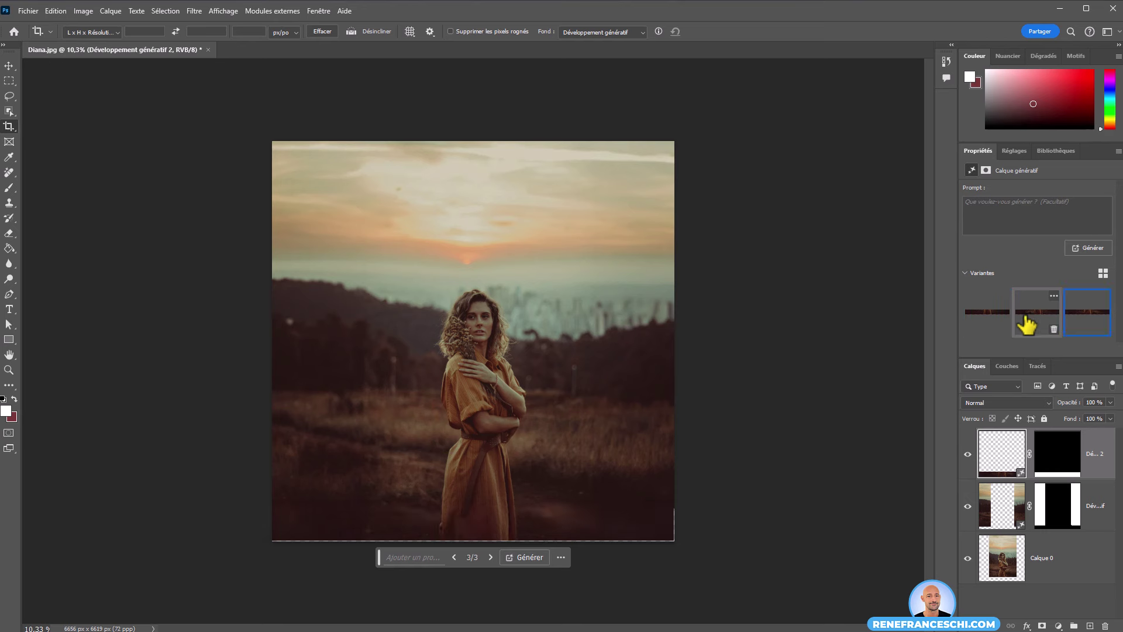
left_click(988, 316)
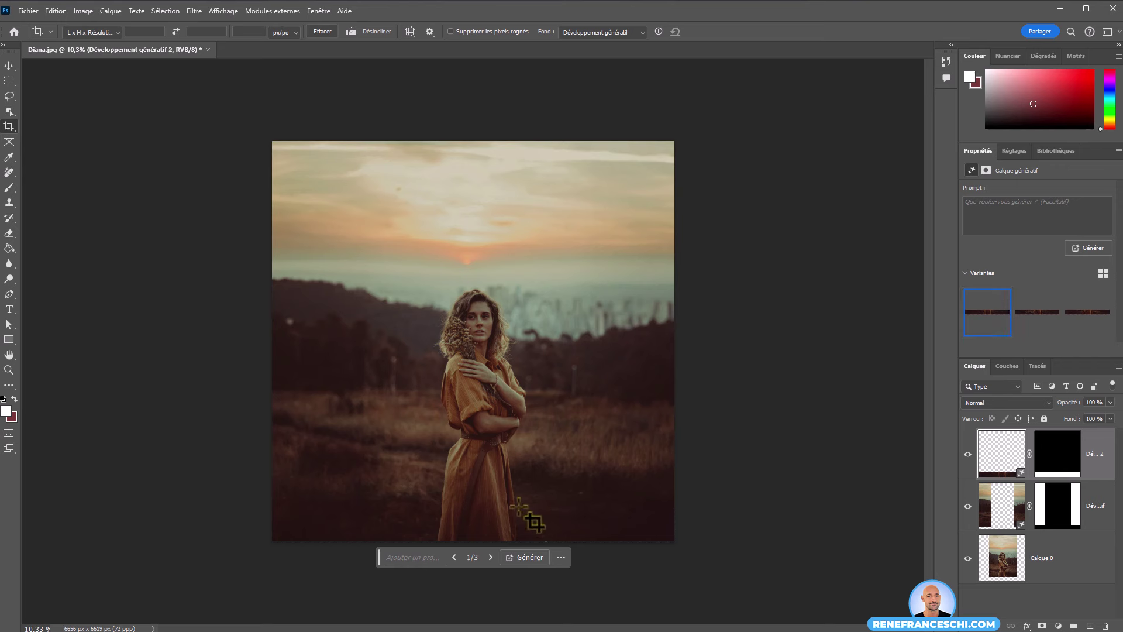
Step: Compare the side extension layer and choose its second variation
left_click(988, 510)
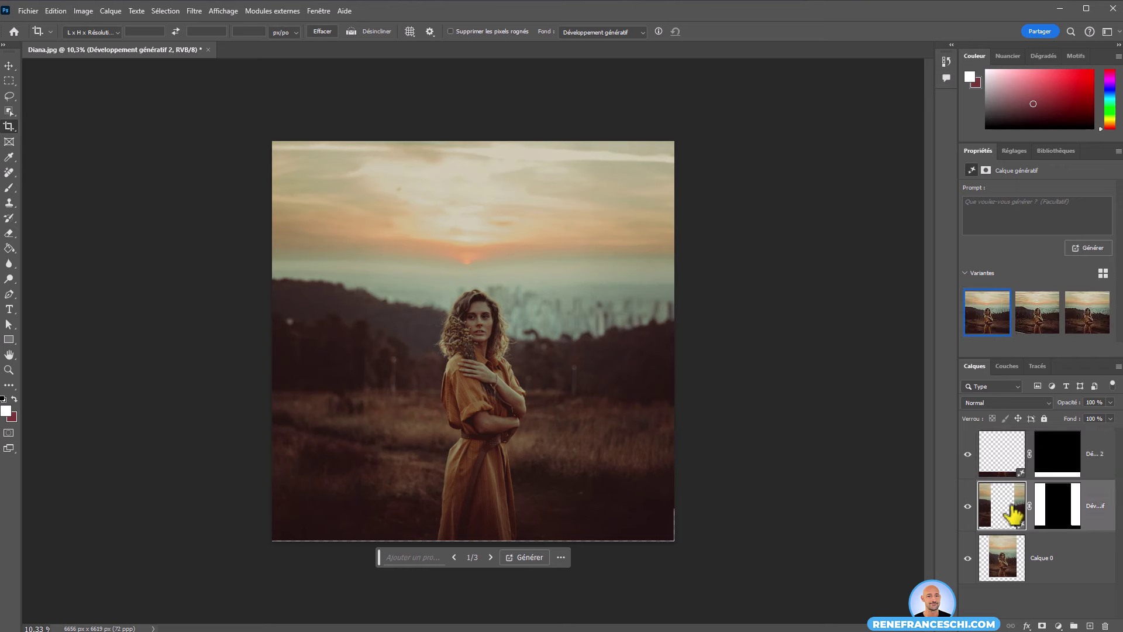
left_click(968, 507)
left_click(968, 507)
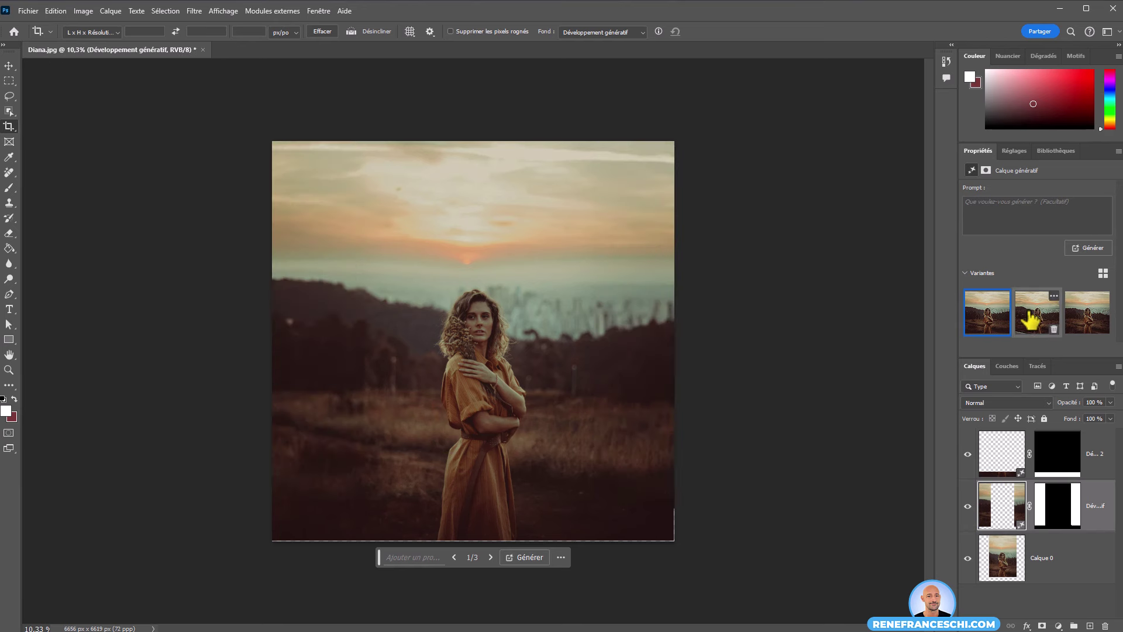
left_click(1089, 318)
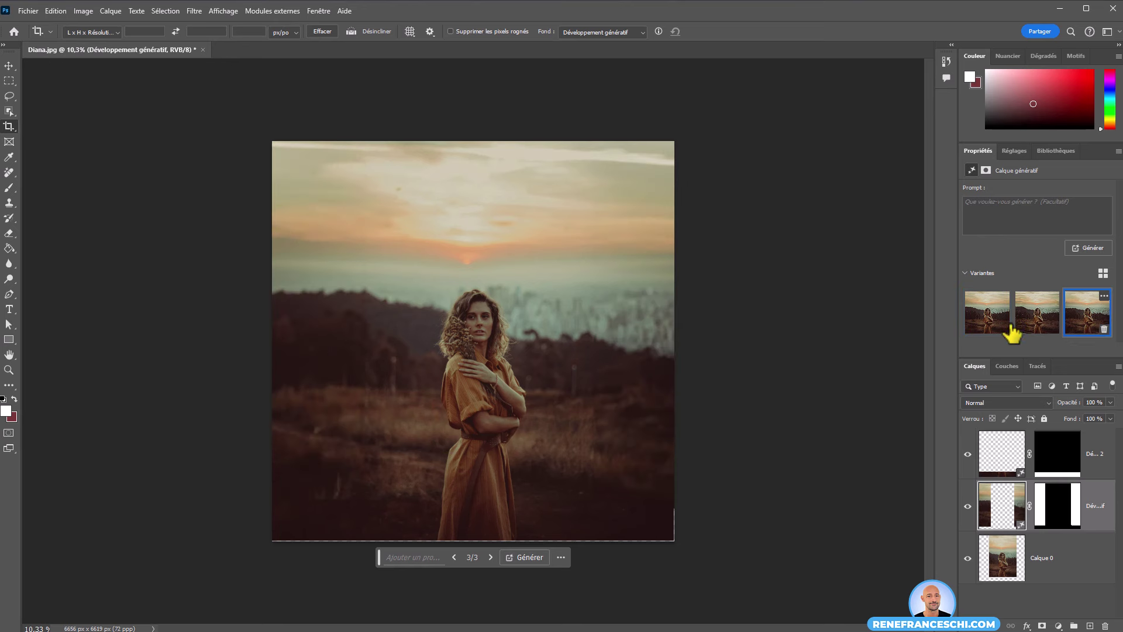
left_click(1044, 325)
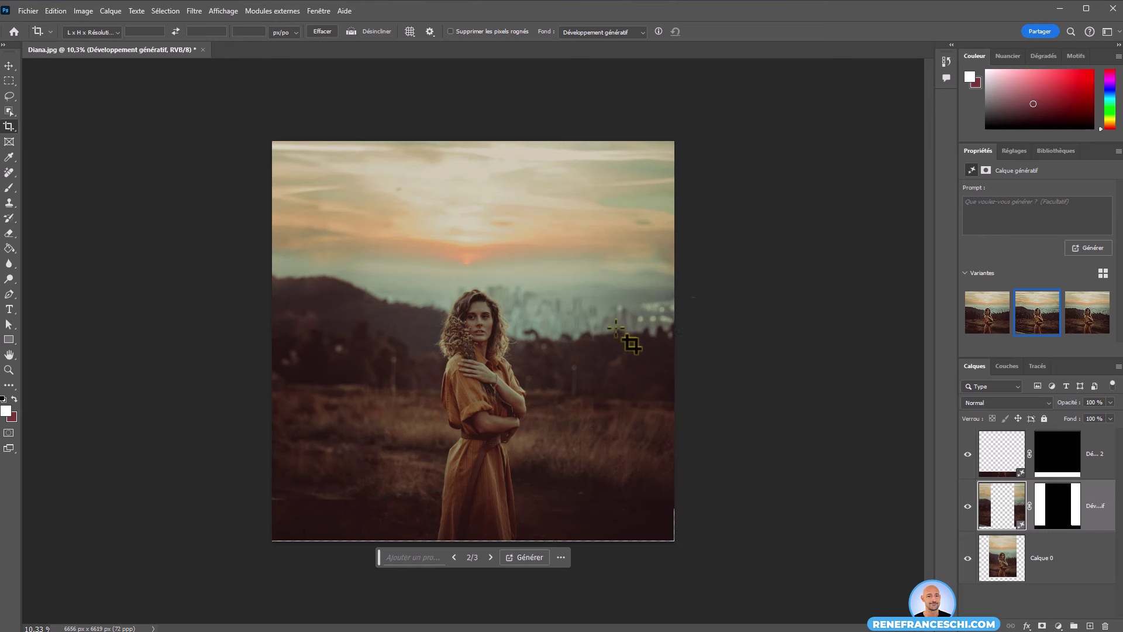
mouse_move(1037, 312)
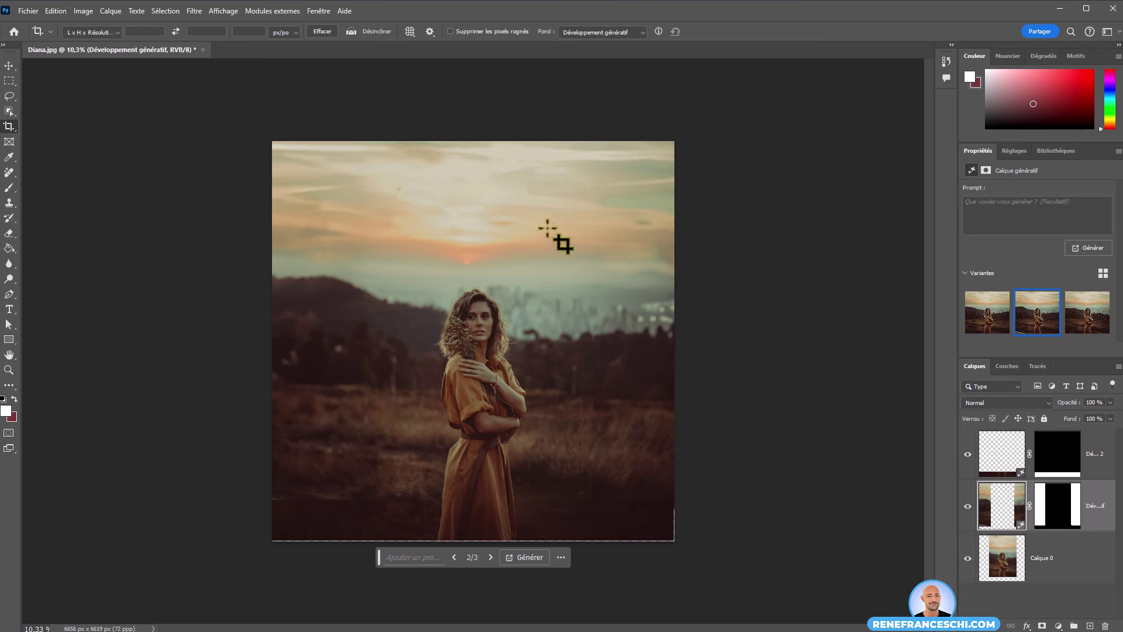
Step: Re-crop the original portrait symmetrically wider, to about 7826 × 6000 px
key("ctrl")
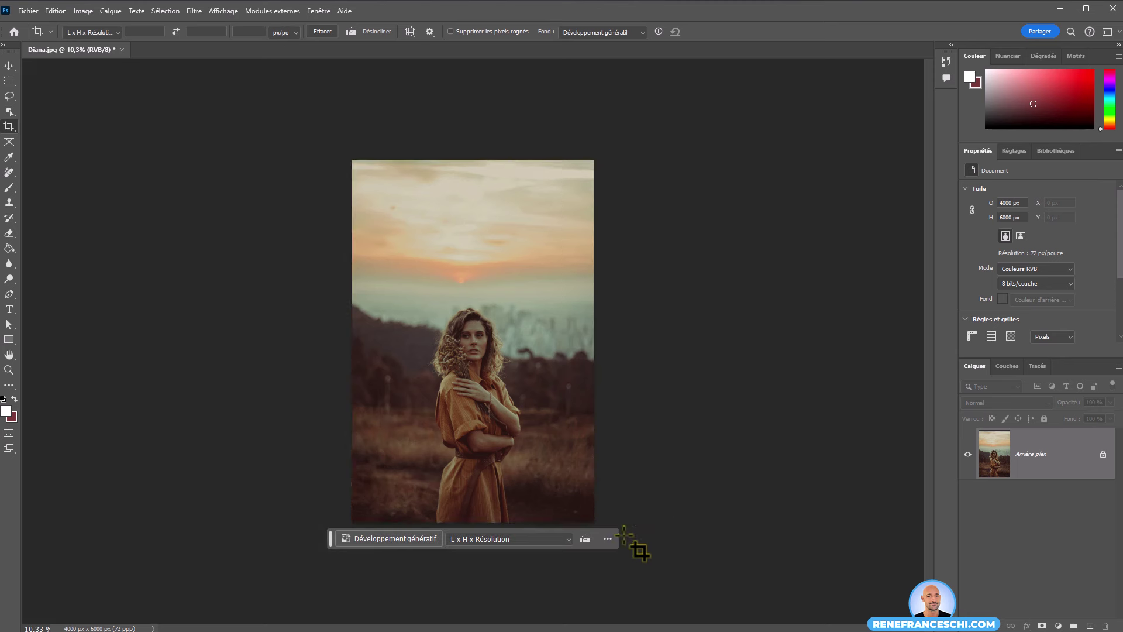
left_click(624, 534)
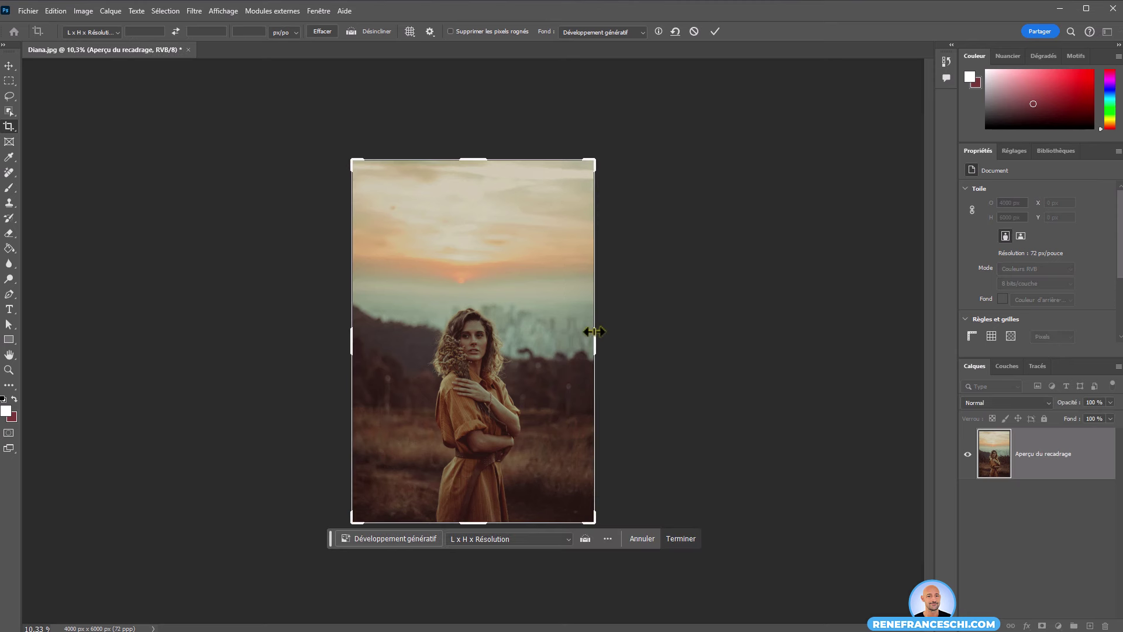
left_click_drag(595, 337, 659, 337)
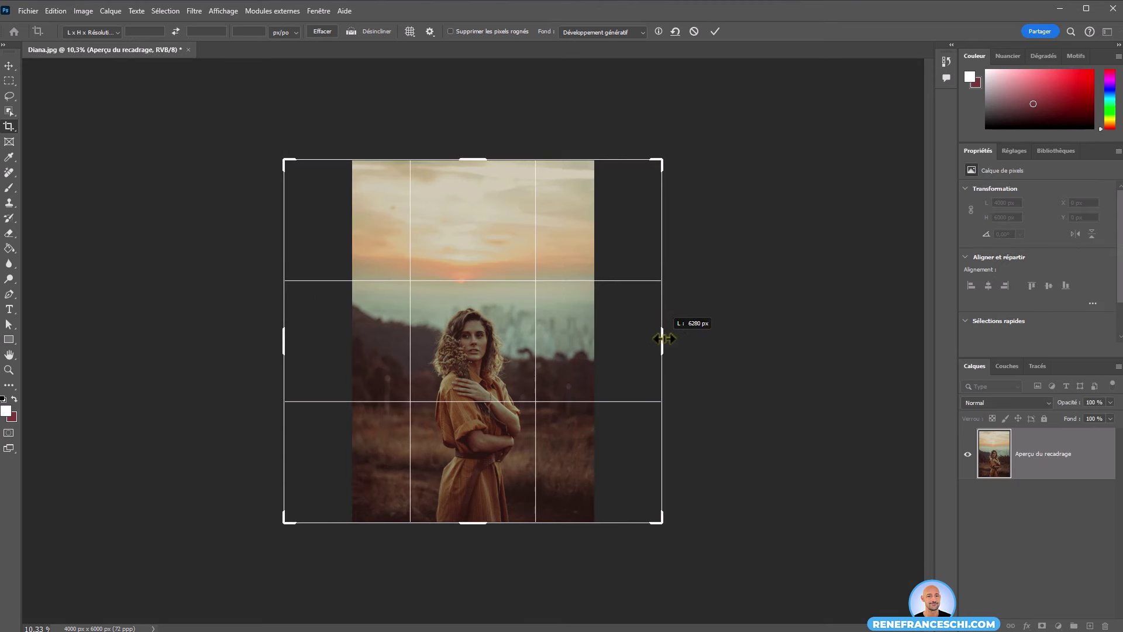
left_click_drag(660, 337, 707, 343)
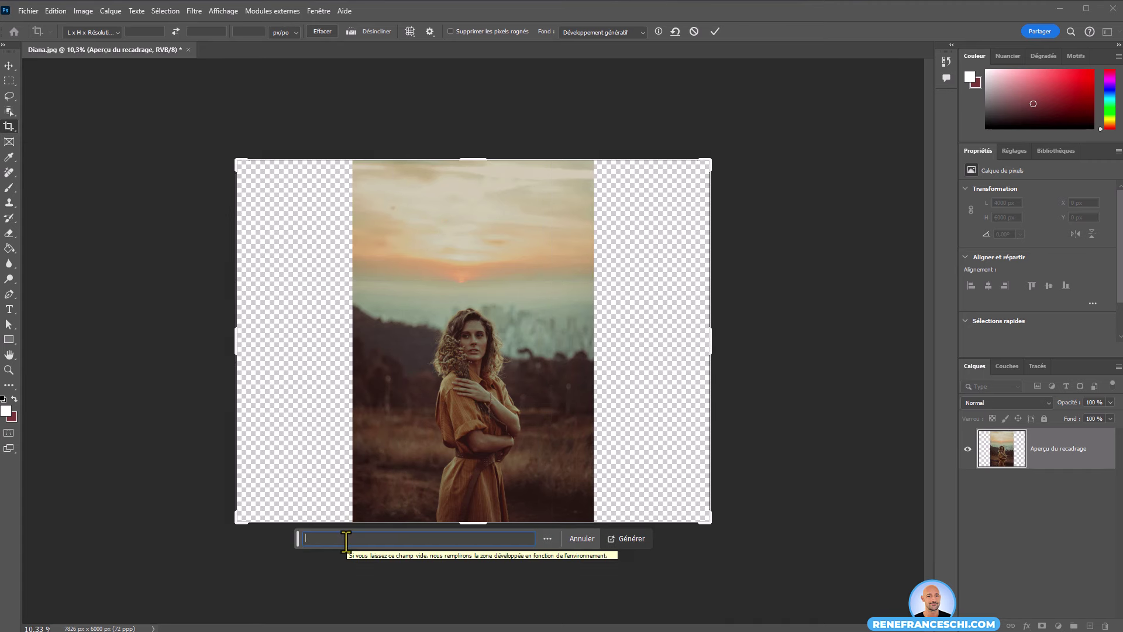
Step: Generate fir trees in both side margins using the prompt 'sapins'
type("sapins")
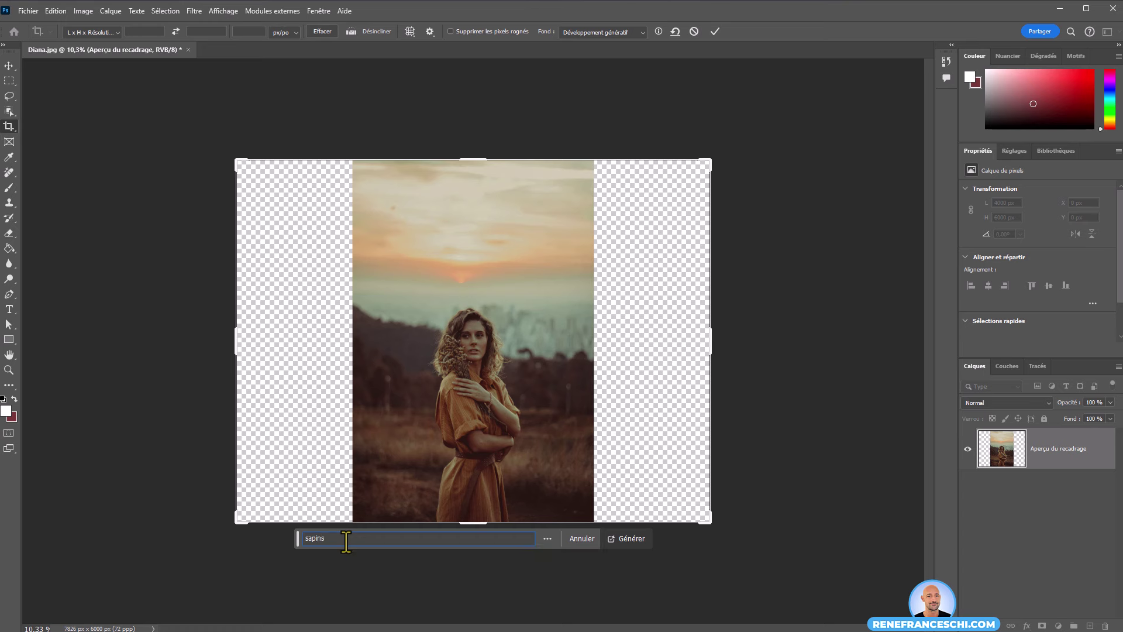
key("Return")
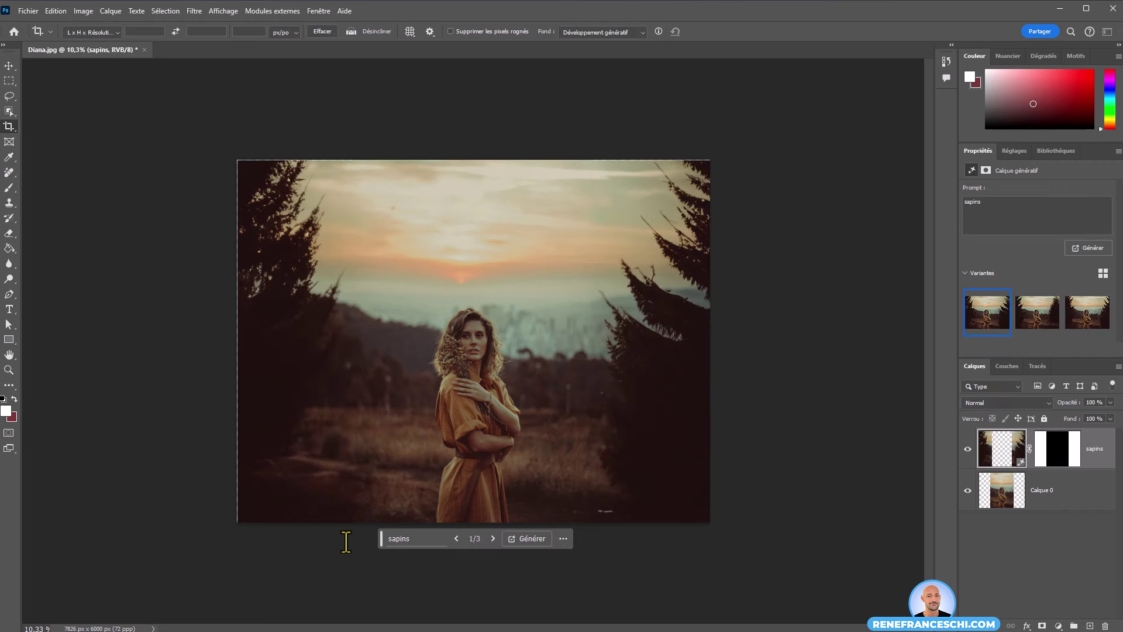
left_click(1045, 324)
left_click(1088, 324)
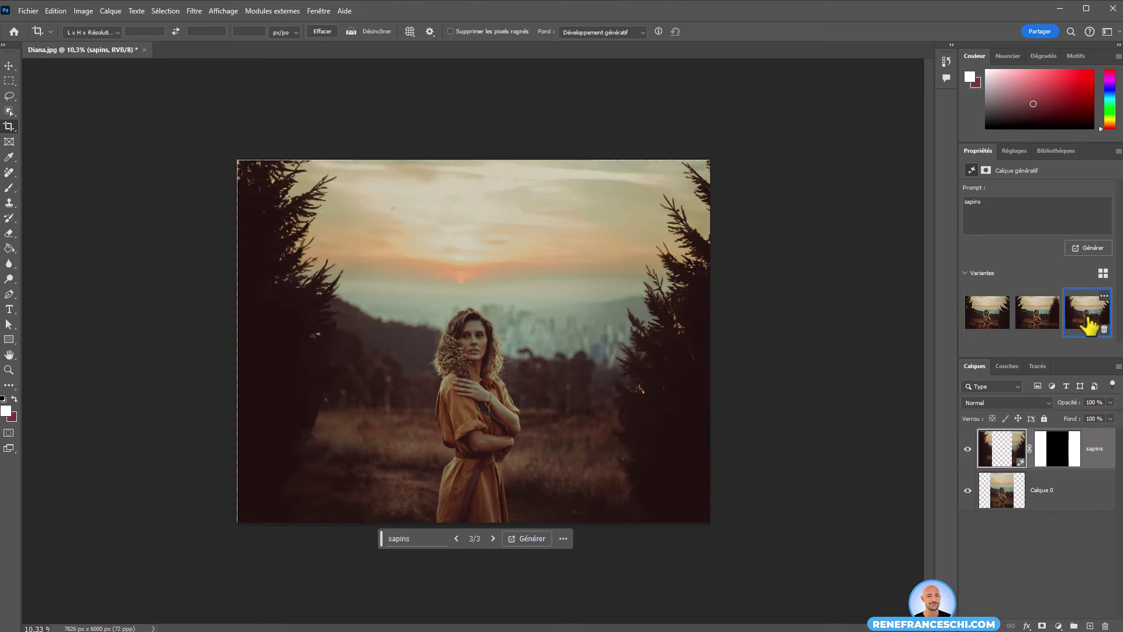
left_click(988, 319)
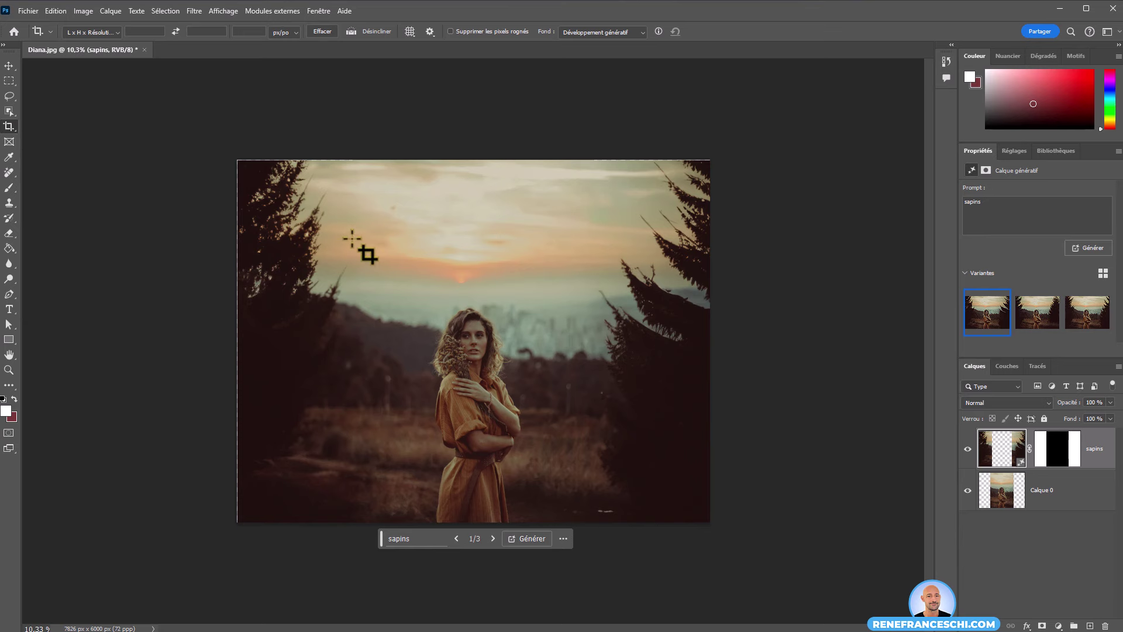
left_click(461, 182)
mouse_move(741, 148)
left_mouse_down()
mouse_move(700, 110)
mouse_move(709, 103)
left_mouse_up()
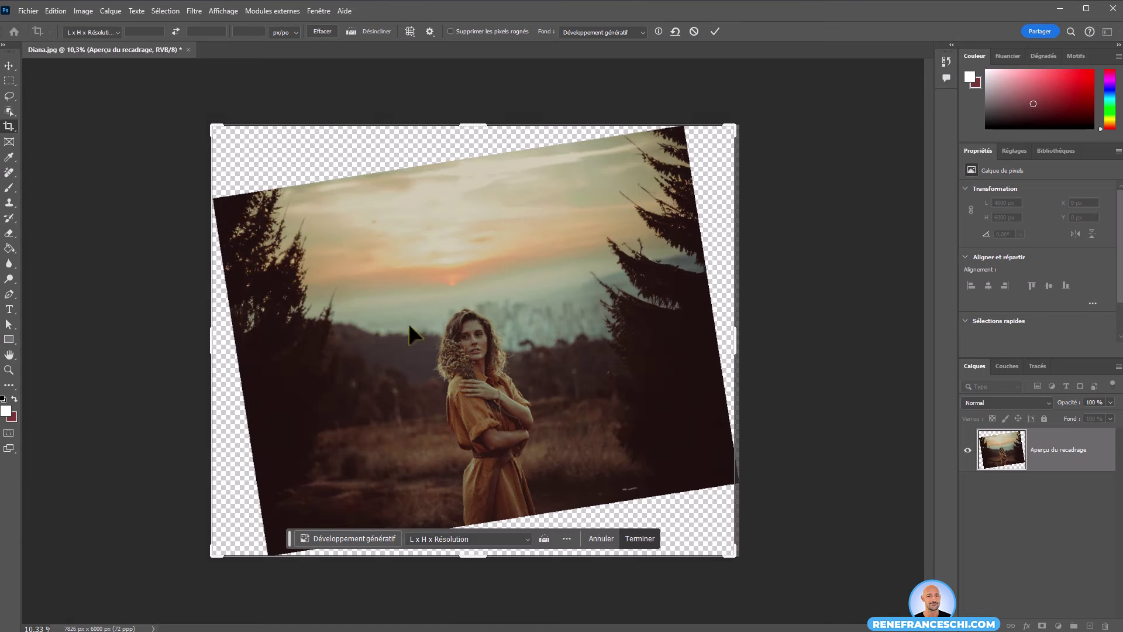